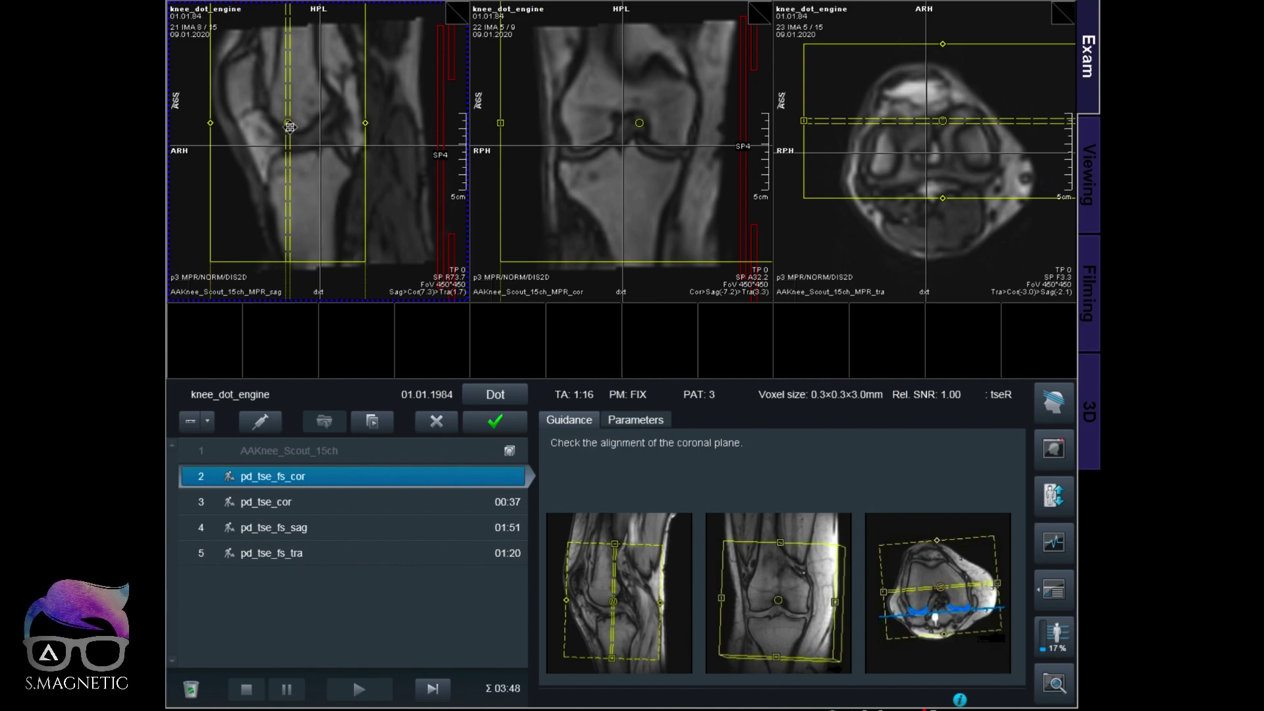
Position and confirm the pd_tse_fs_cor slice group, copy its parameters to pd_tse_cor, and confirm the sagittal protocol.
left_click_drag(288, 123, 298, 128)
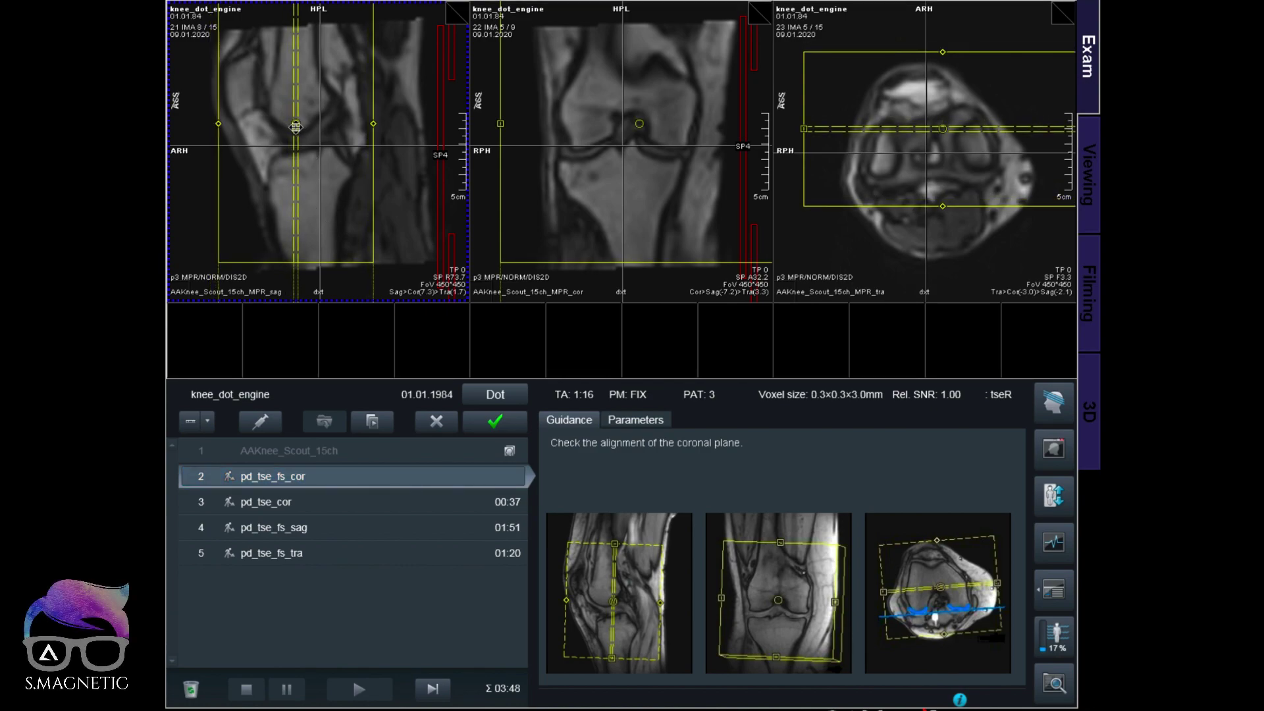
left_click(486, 423)
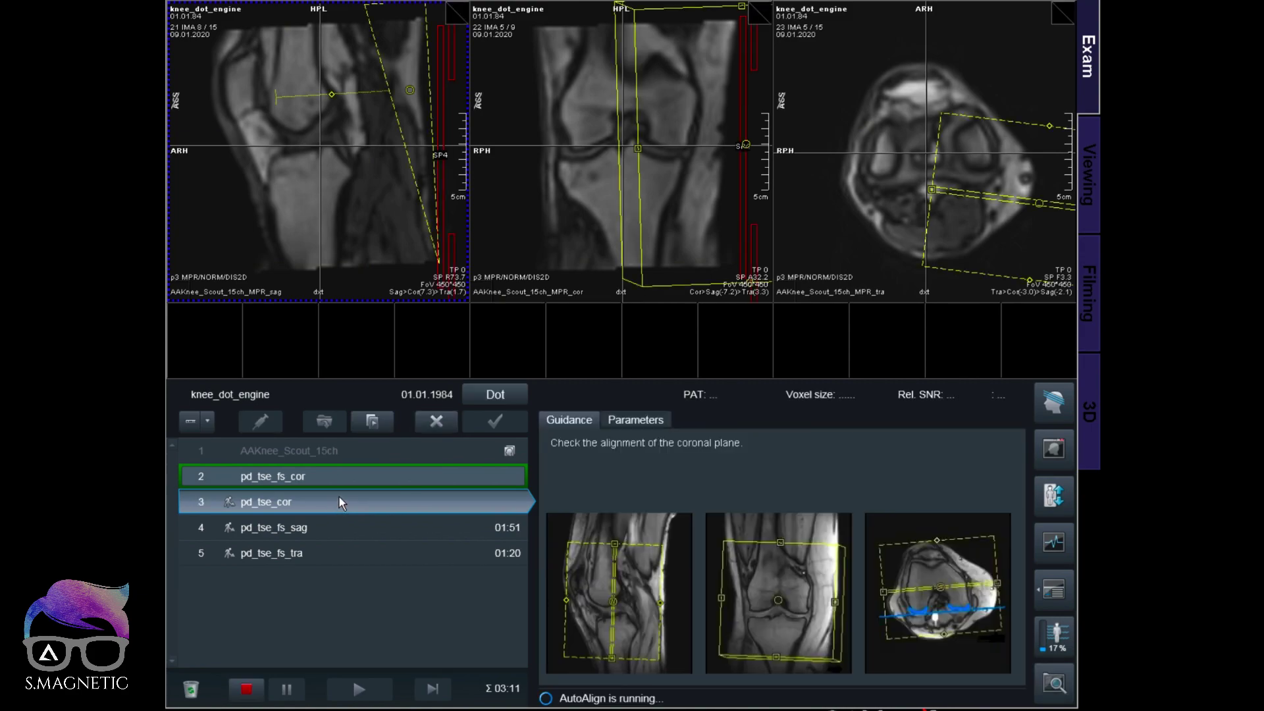
right_click(320, 476)
left_click(369, 278)
left_click(514, 370)
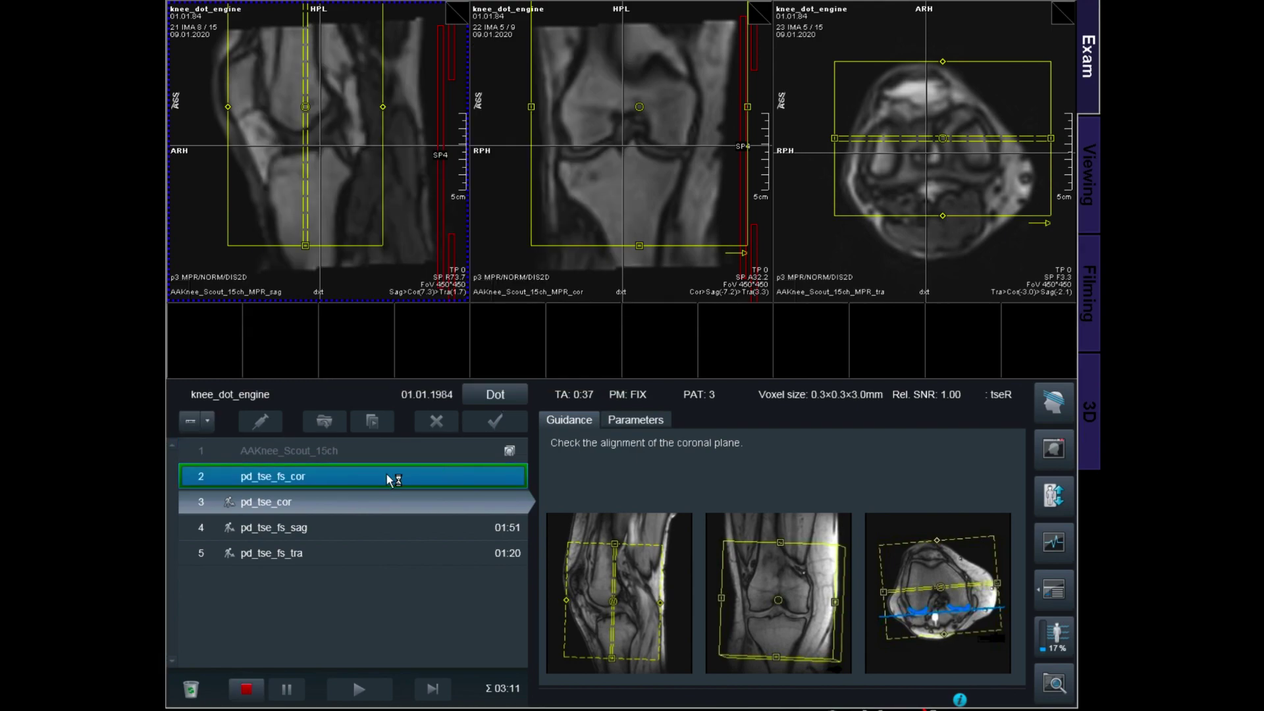
left_click(495, 421)
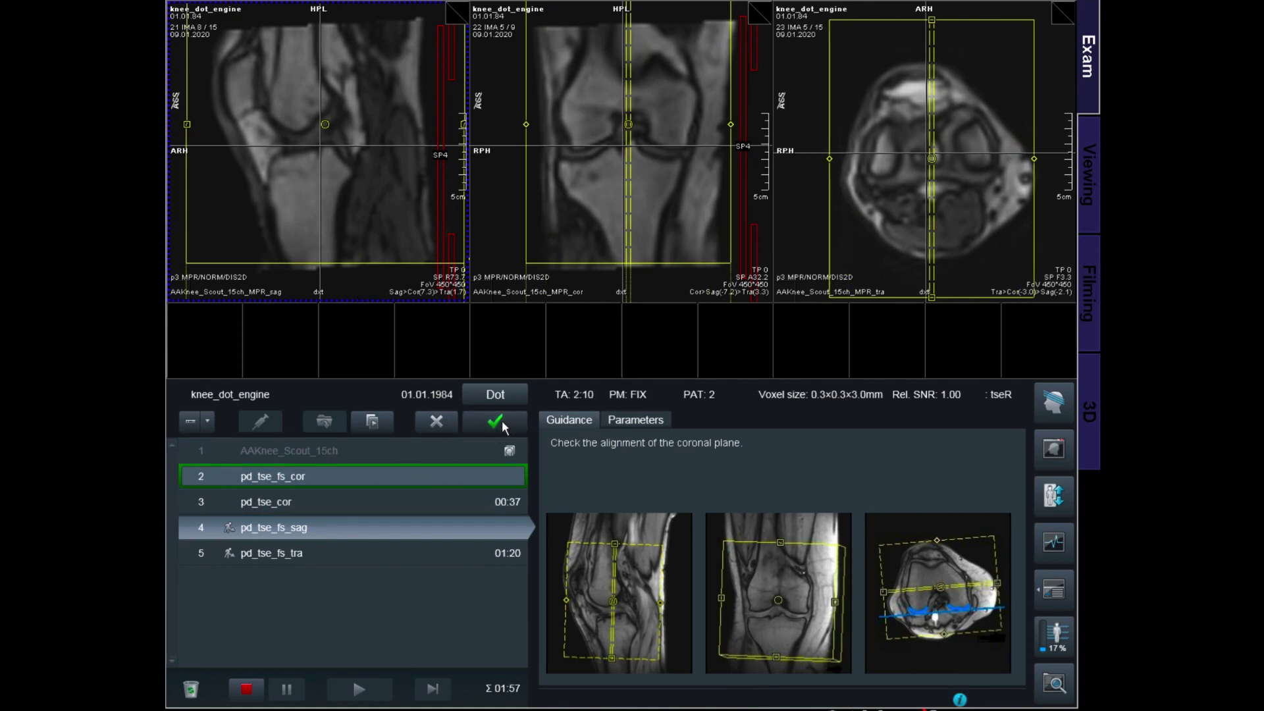
left_click(503, 424)
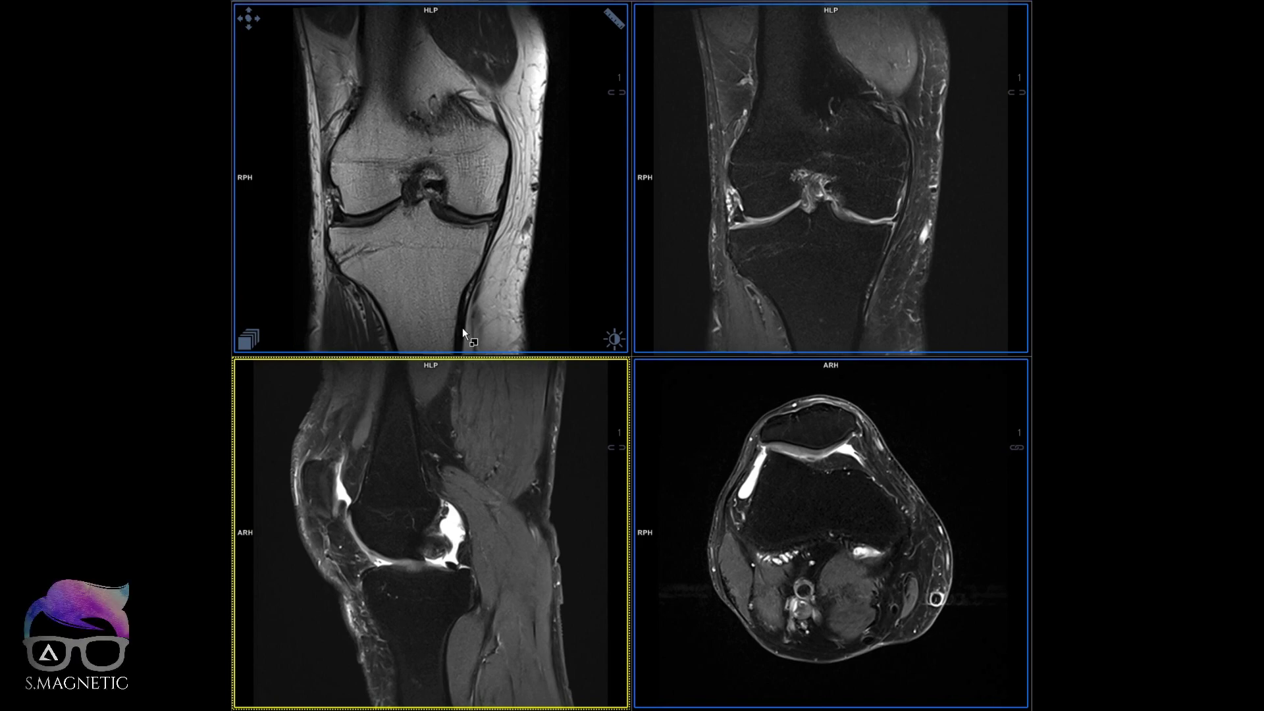
Page through the slices of the coronal series.
left_click(526, 310)
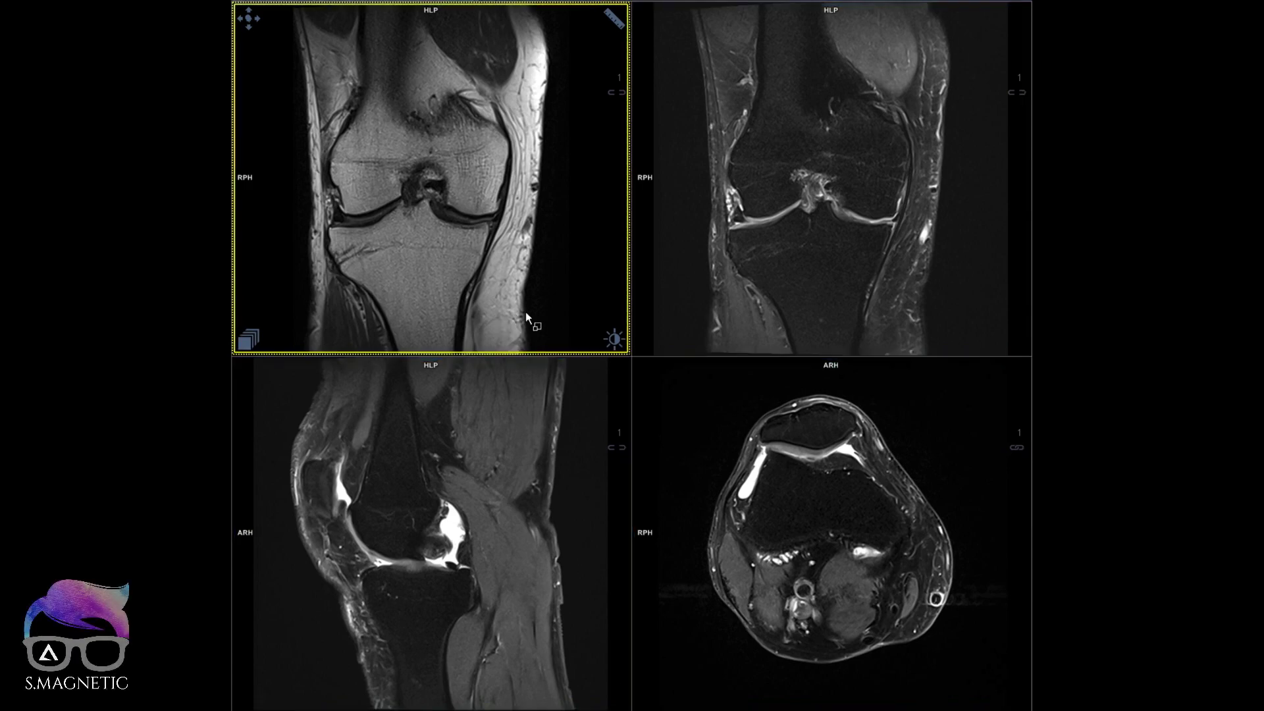
left_click(694, 289)
scroll(702, 295, "down", 5)
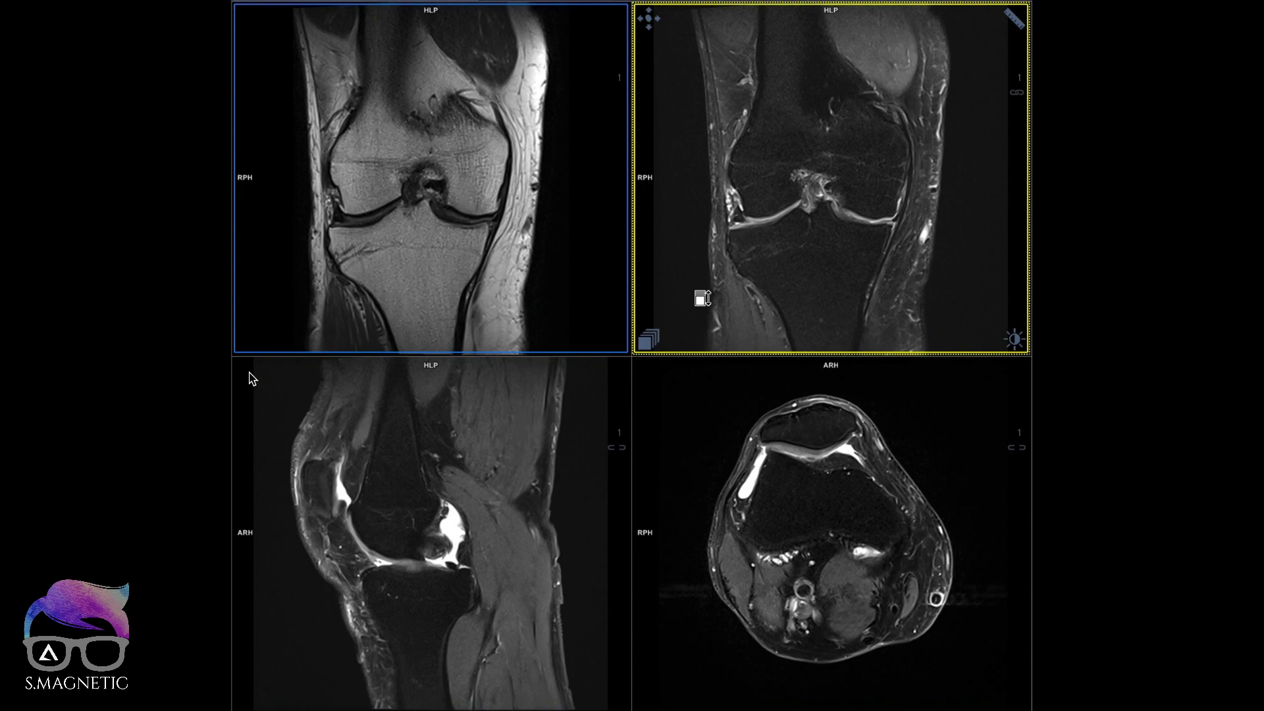
scroll(702, 298, "down", 10)
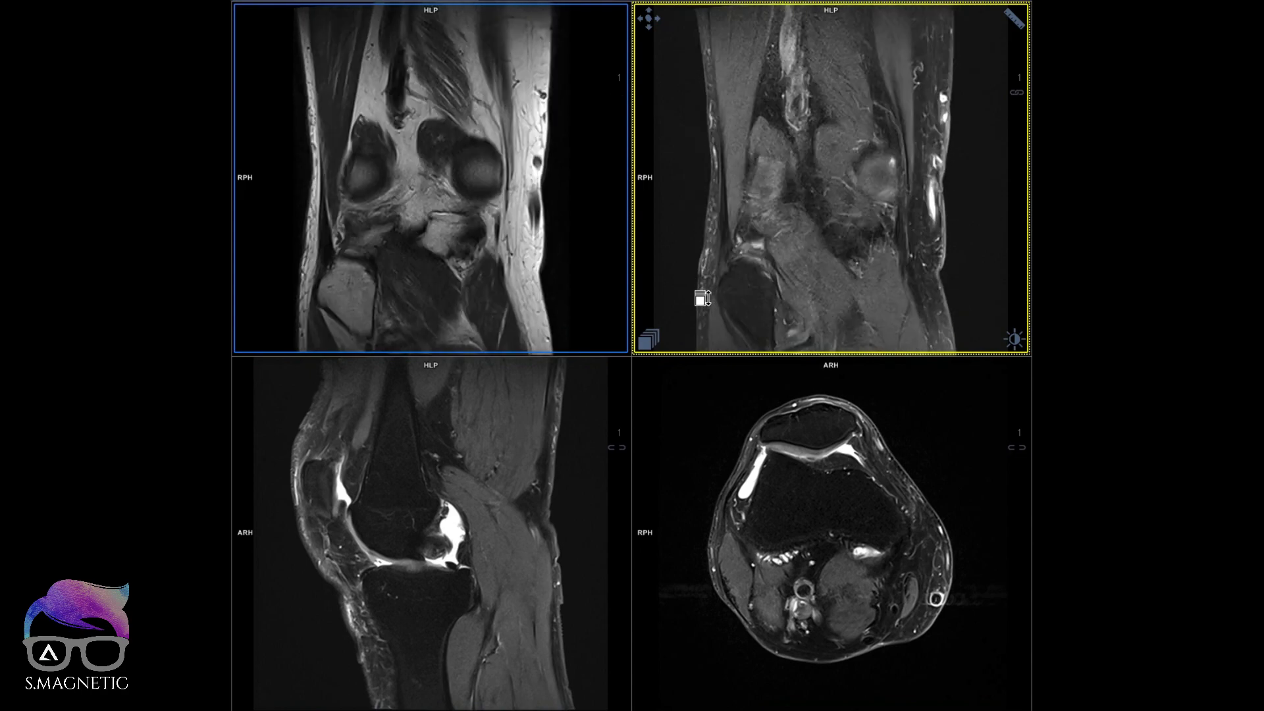
scroll(702, 298, "up", 10)
Page back and forth through the sagittal series.
left_click(504, 470)
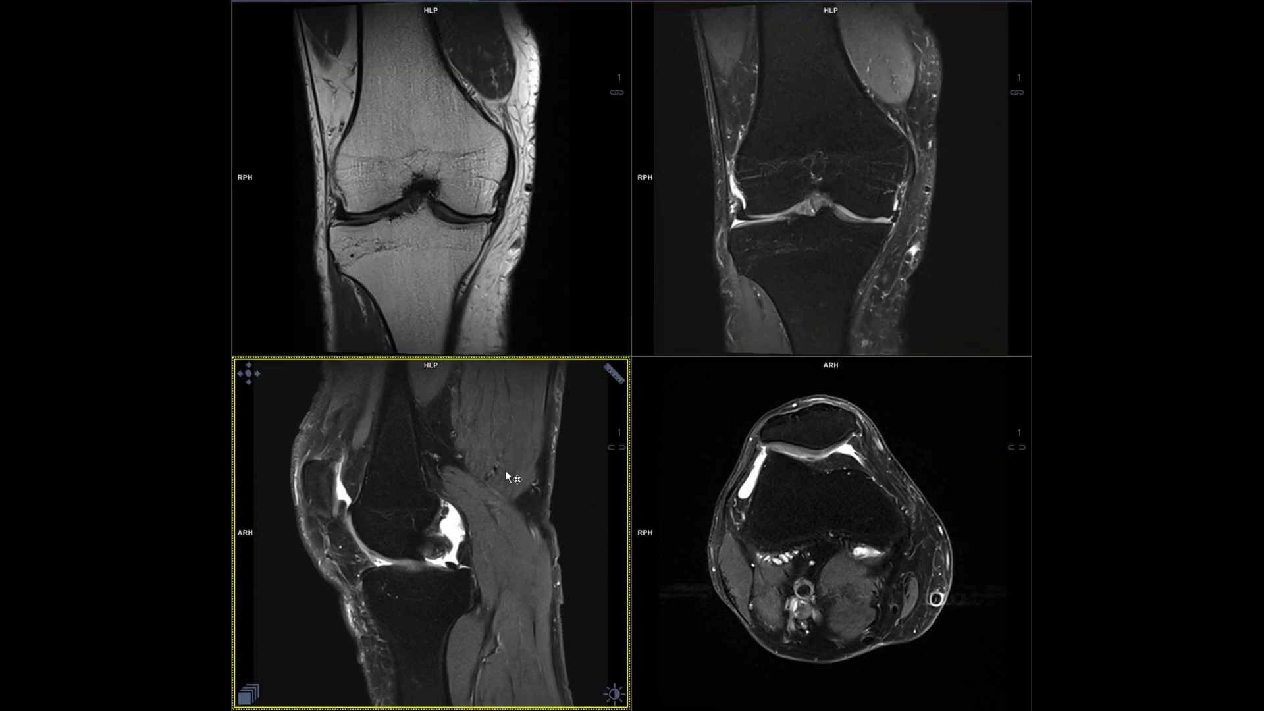
scroll(532, 496, "down", 3)
scroll(531, 495, "down", 4)
scroll(531, 495, "up", 4)
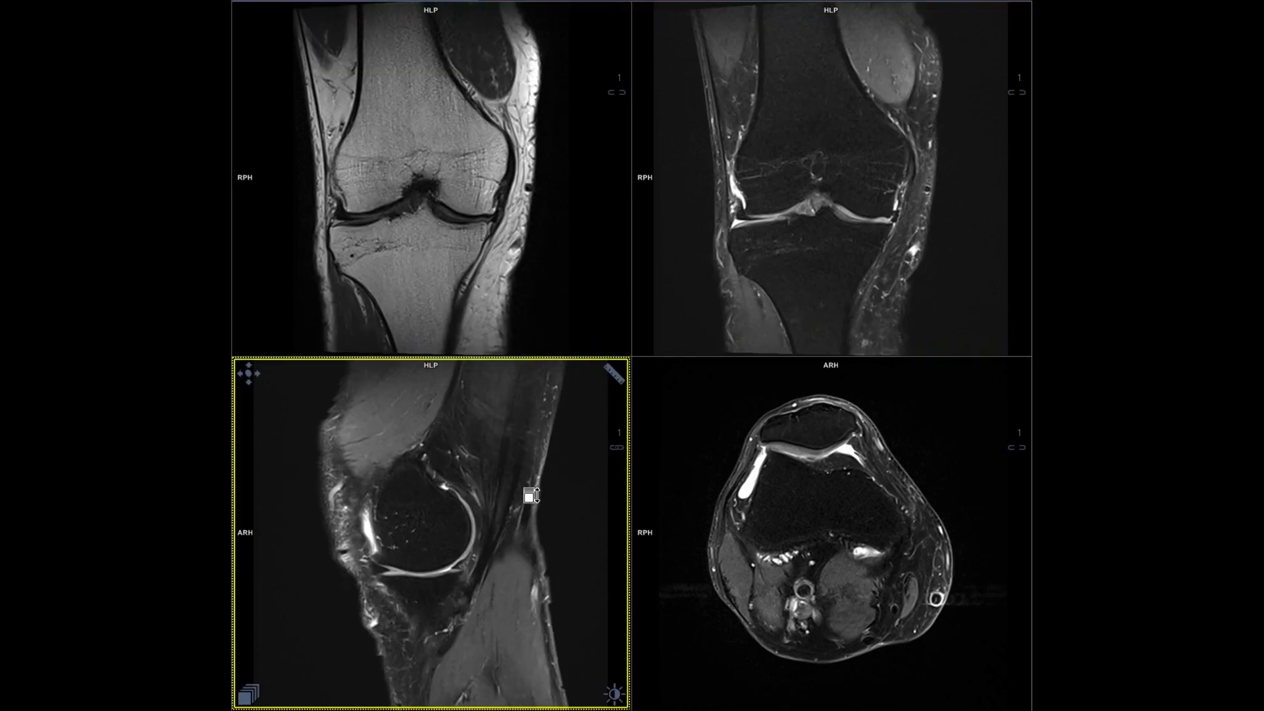
scroll(532, 495, "down", 4)
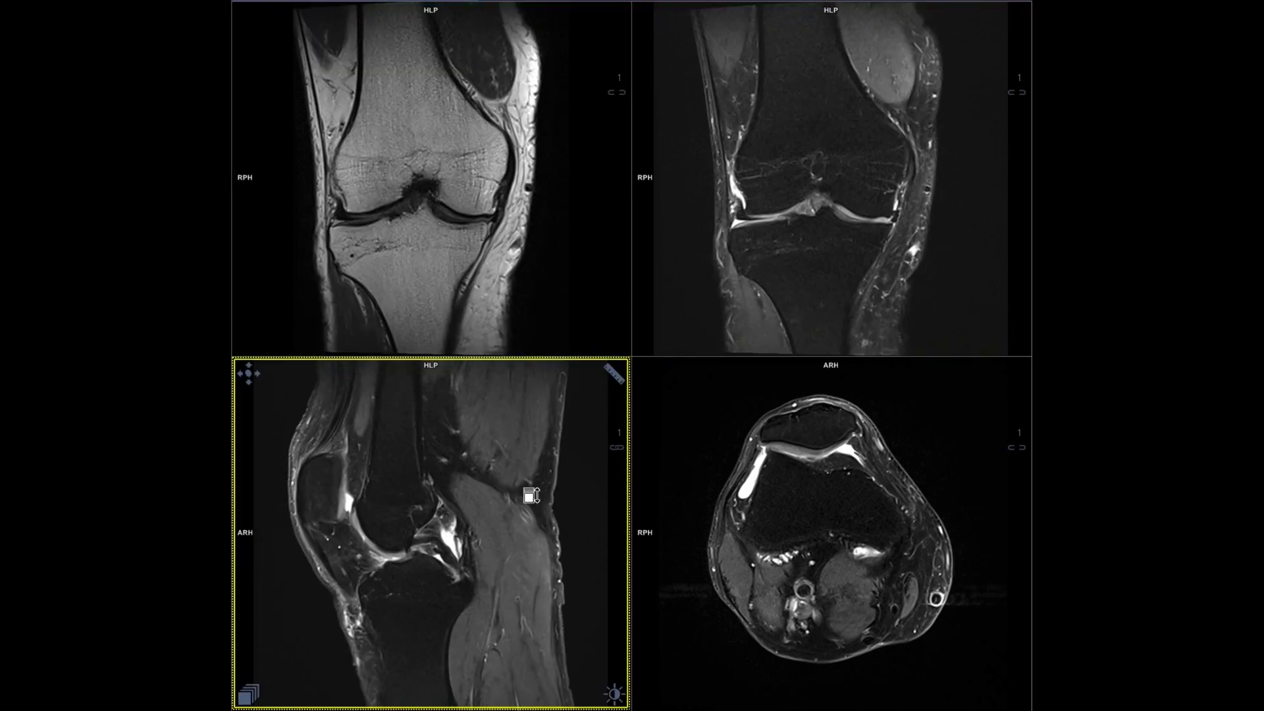
scroll(532, 495, "down", 2)
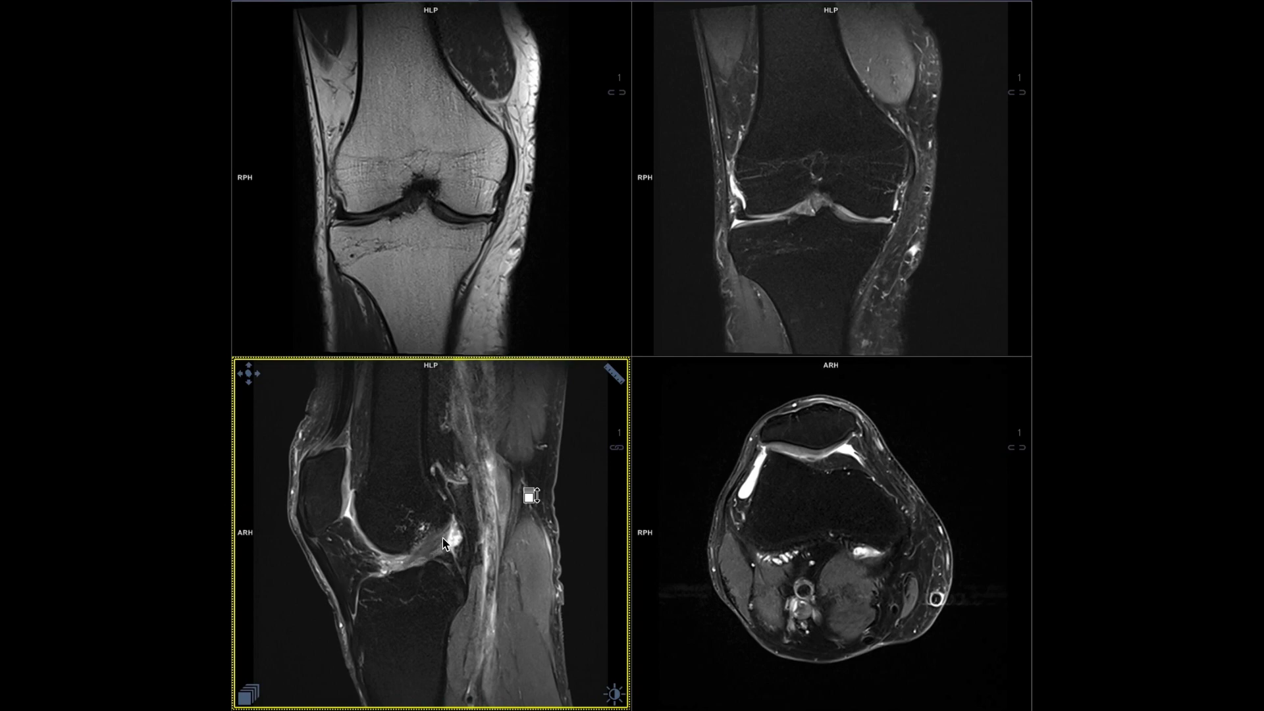
scroll(532, 495, "down", 8)
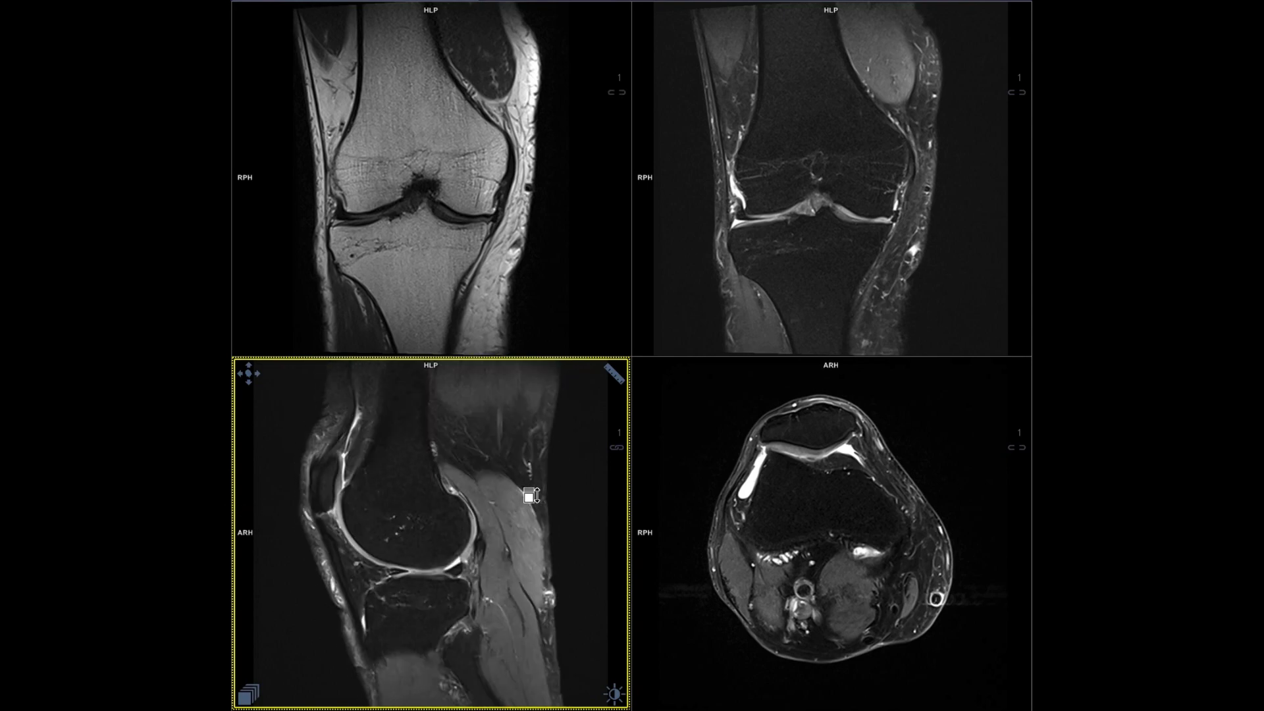
scroll(531, 496, "up", 6)
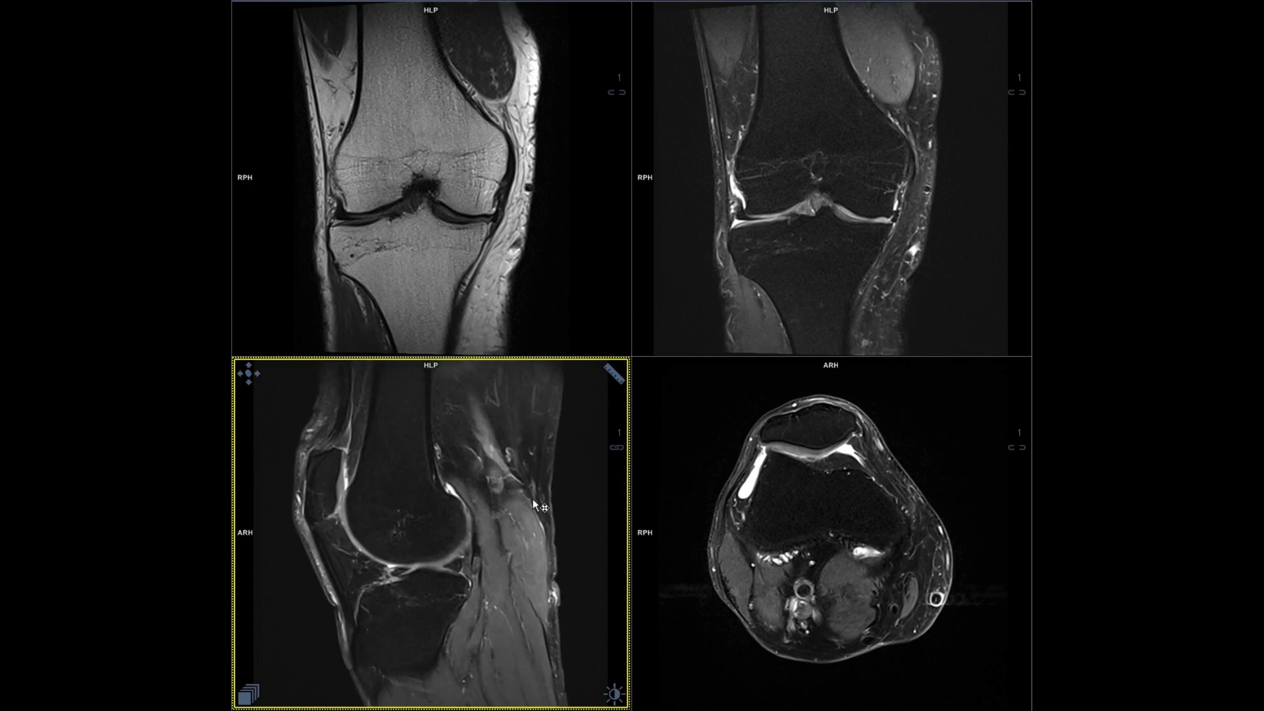
Page through the axial series, ending on a more proximal slice.
left_click(713, 539)
scroll(711, 547, "down", 3)
scroll(712, 557, "down", 4)
scroll(715, 557, "up", 6)
scroll(716, 558, "up", 5)
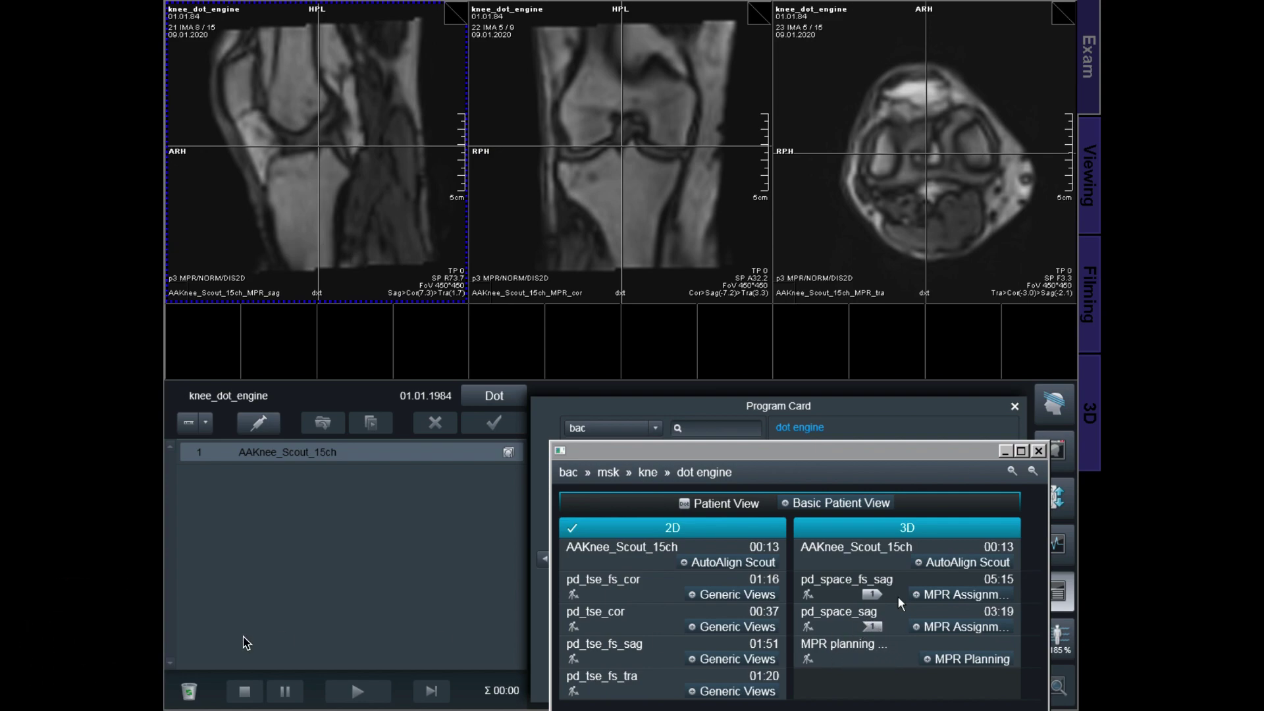
Queue the three 3D SPACE protocols, lower the pd_space_fs_sag slab on the knee and start it.
left_click(899, 595)
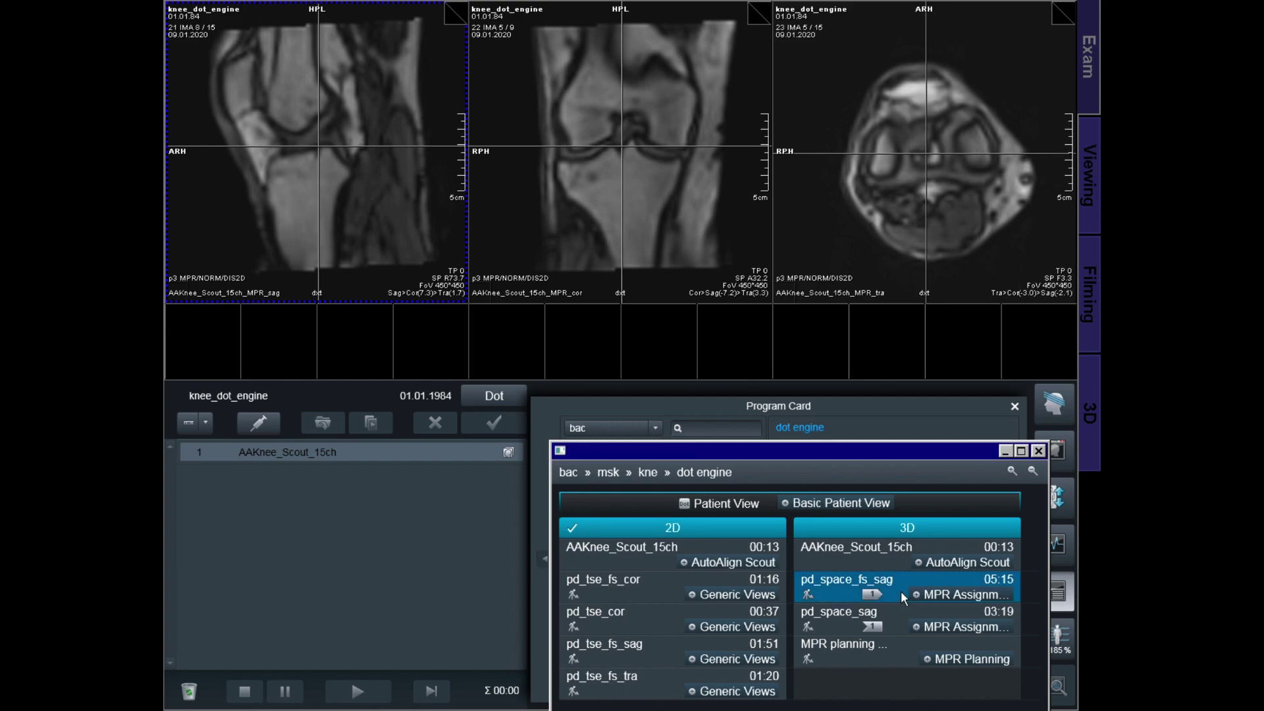
left_click_drag(895, 588, 335, 494)
double_click(358, 481)
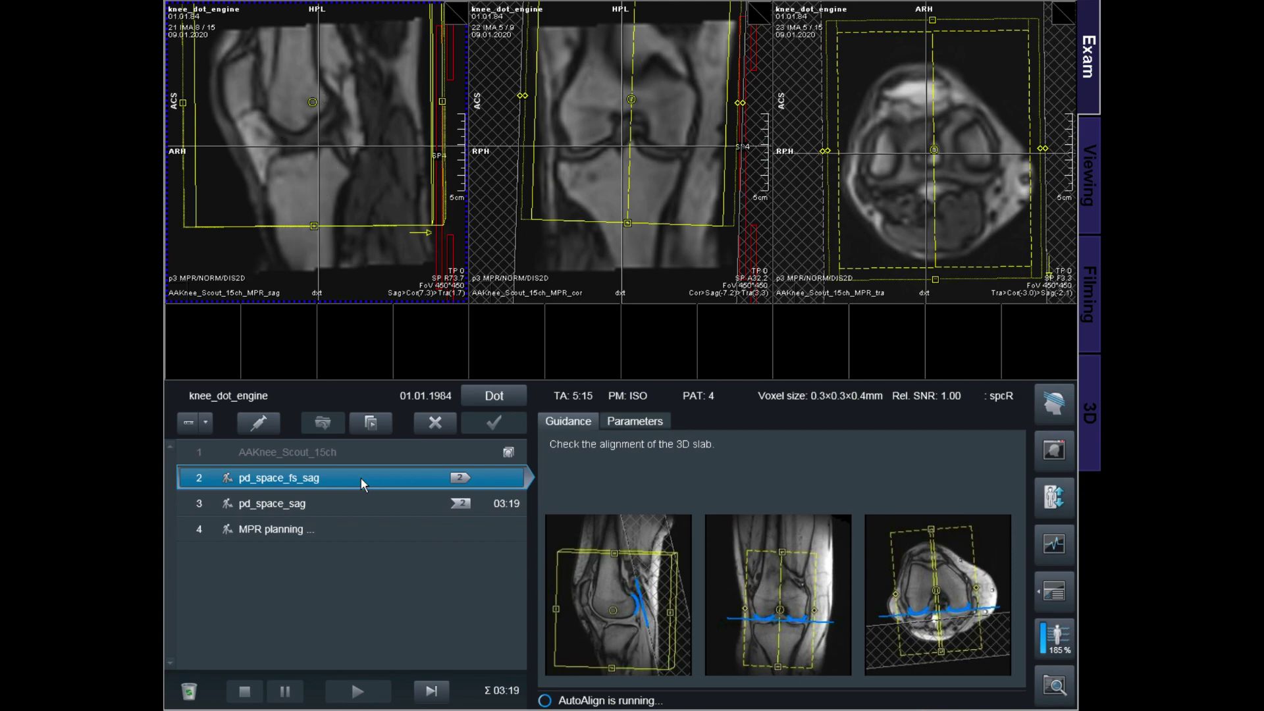
left_click_drag(318, 110, 323, 130)
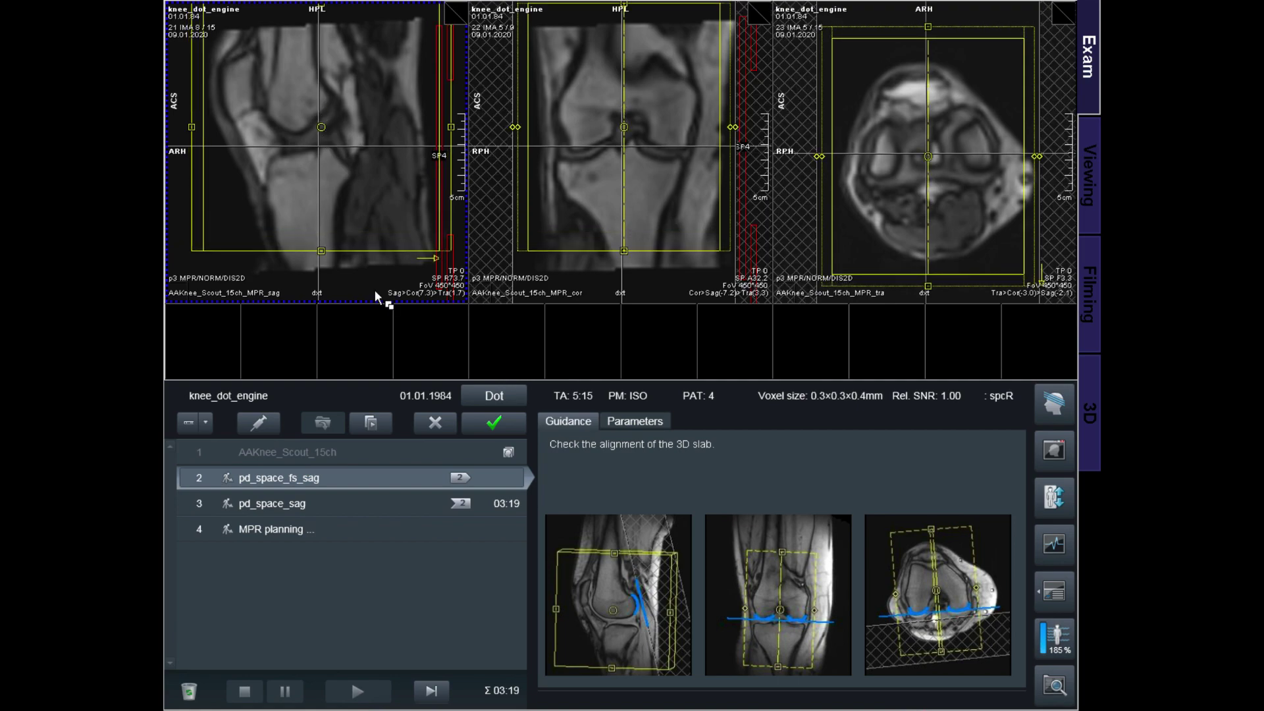
left_click(482, 422)
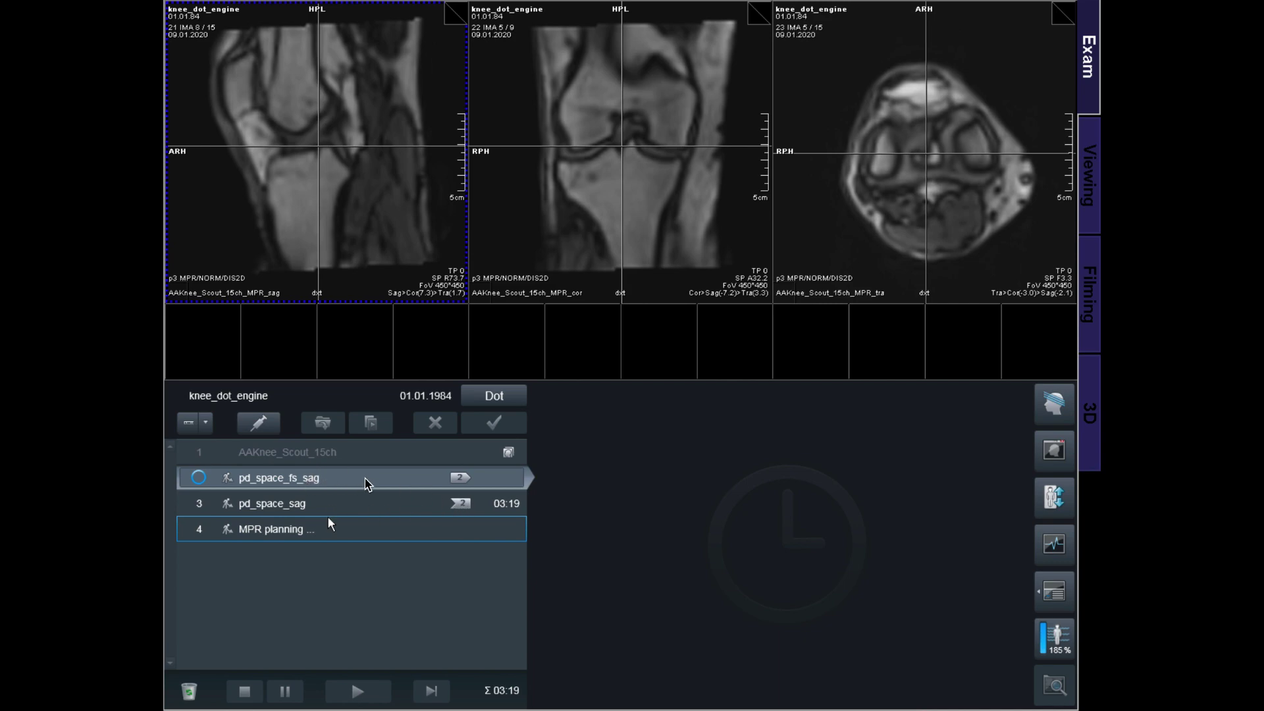
In MPR planning parameters, move the transverse slice group lower on the knee.
left_click(329, 519)
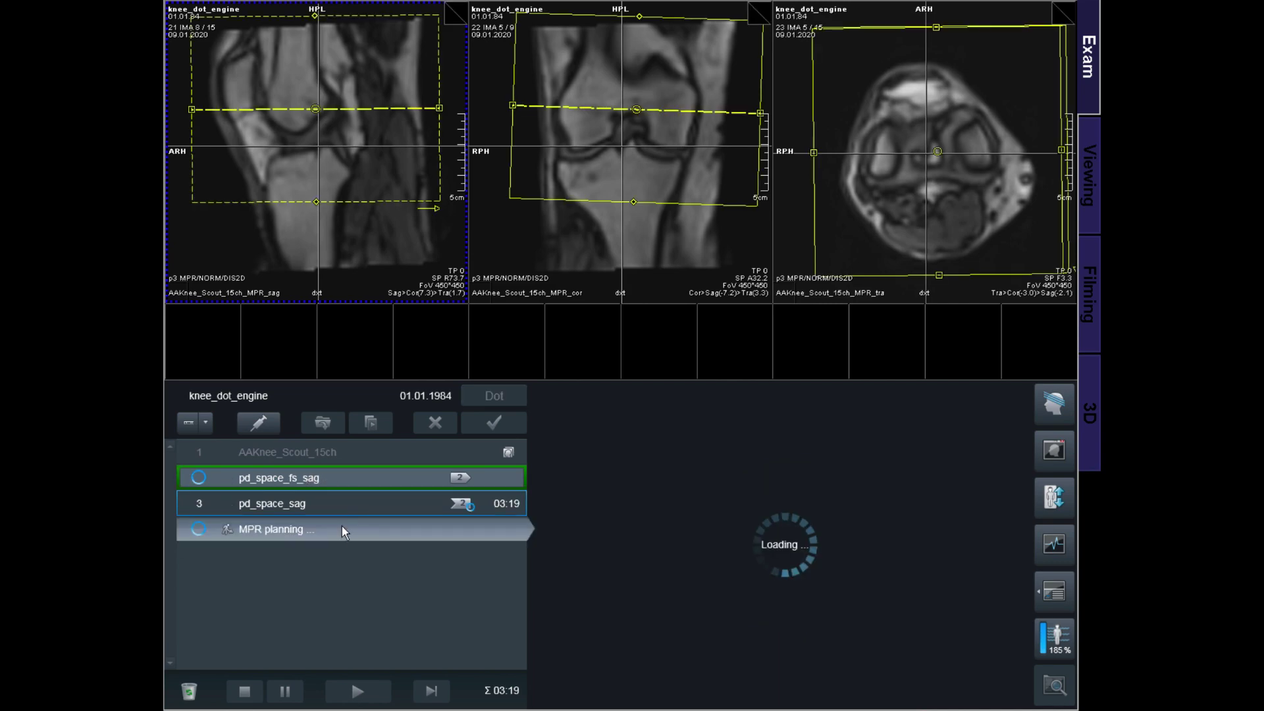
left_click(789, 448)
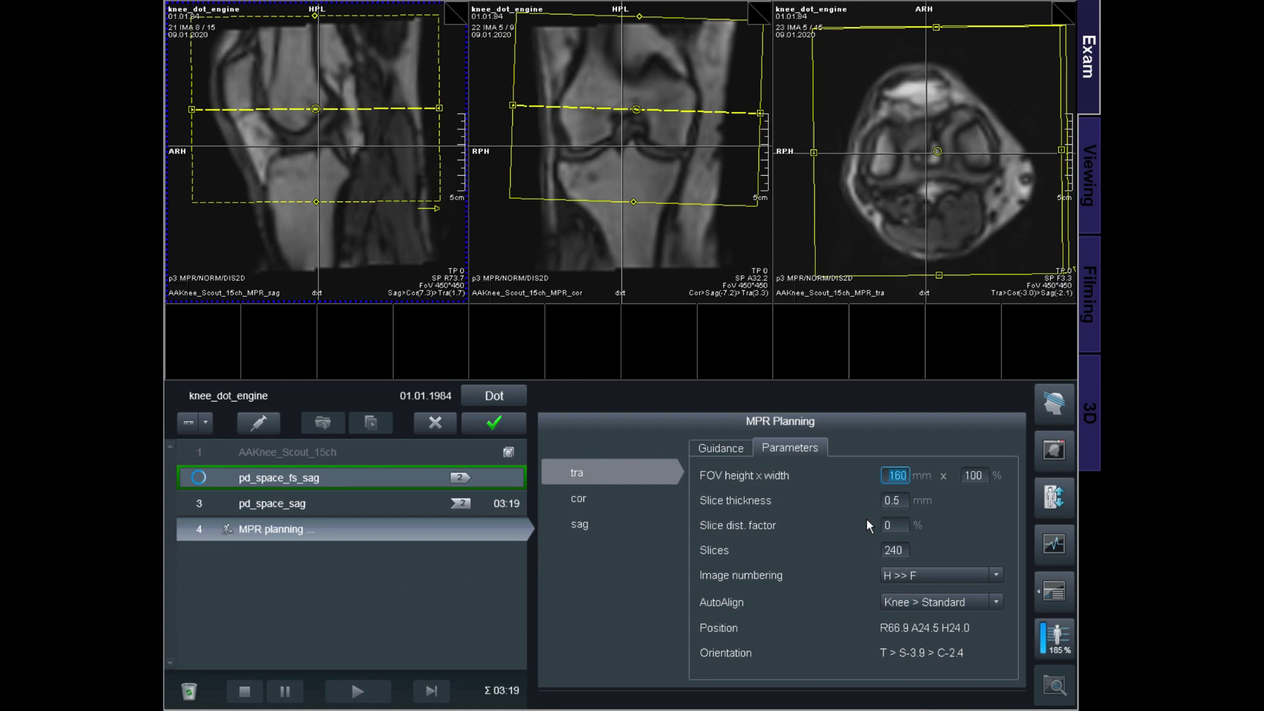
left_click_drag(316, 109, 315, 122)
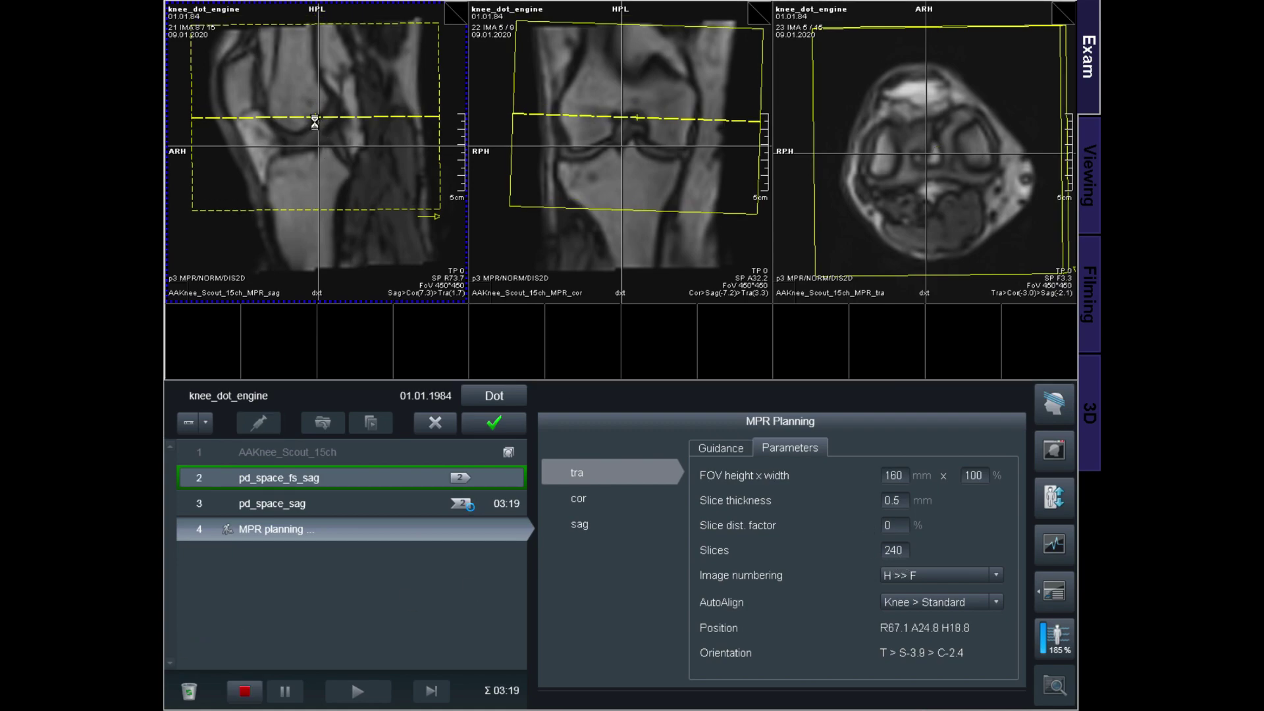
Reposition the coronal slice group to R64.6 A38.6 H20.2 and apply the MPR planning.
left_click(595, 495)
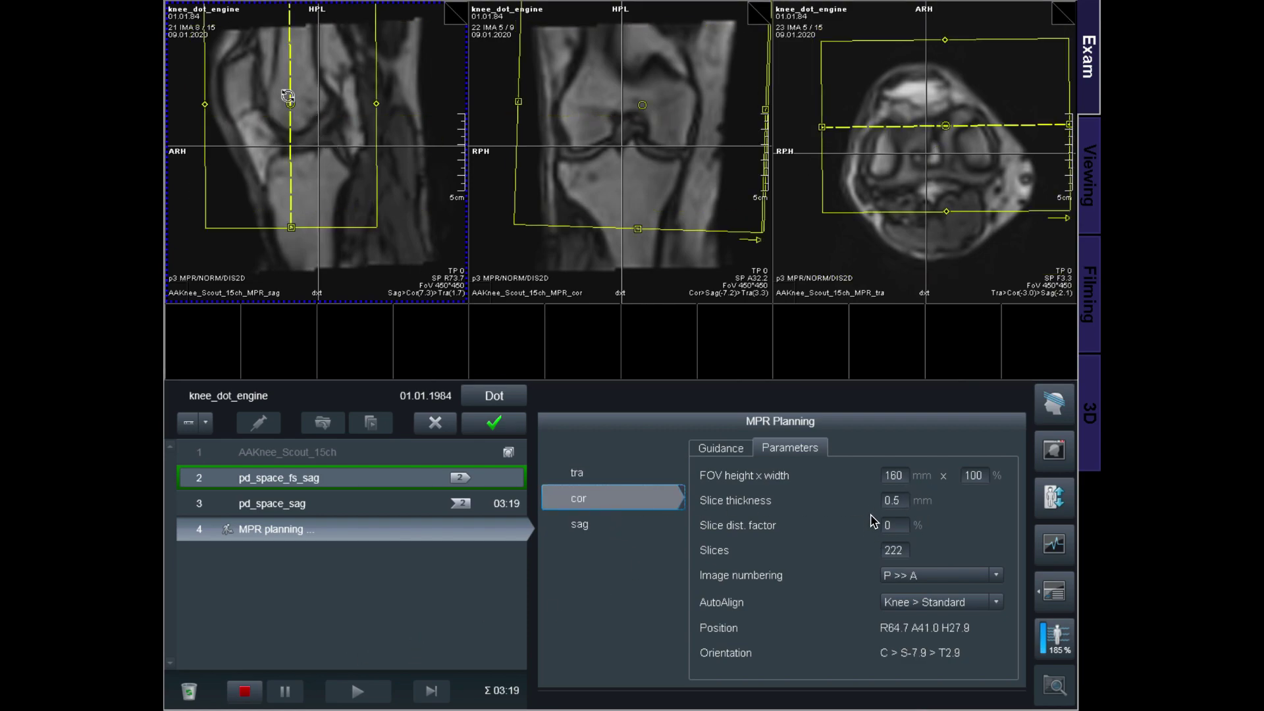
left_click_drag(288, 96, 292, 108)
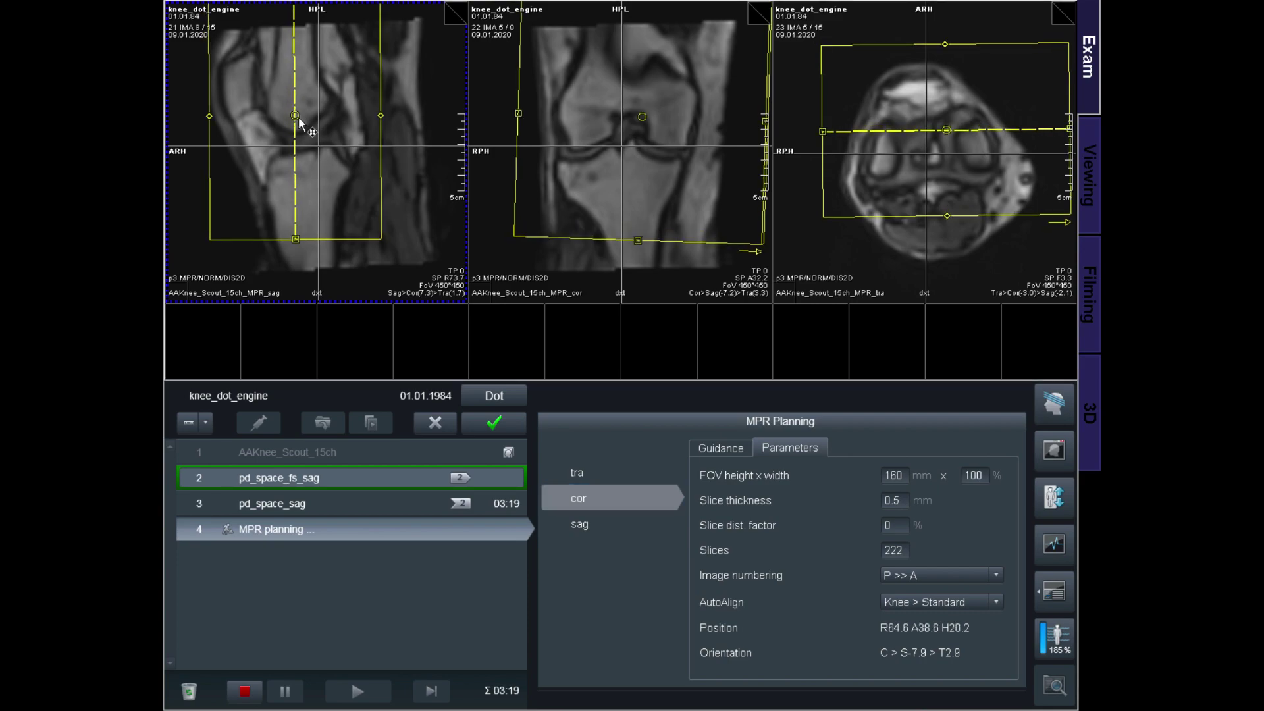
left_click(491, 427)
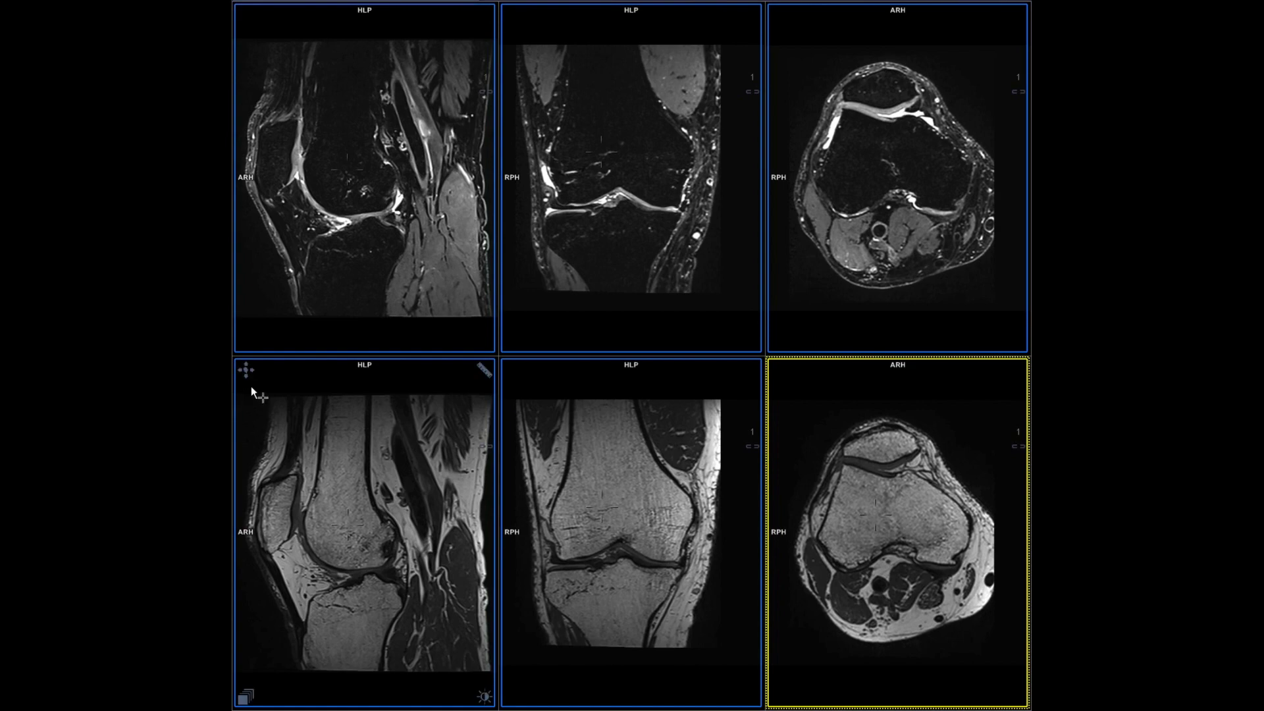
Page through the linked fat-sat sagittal slices to patella level.
left_click(401, 316)
scroll(442, 331, "down", 10)
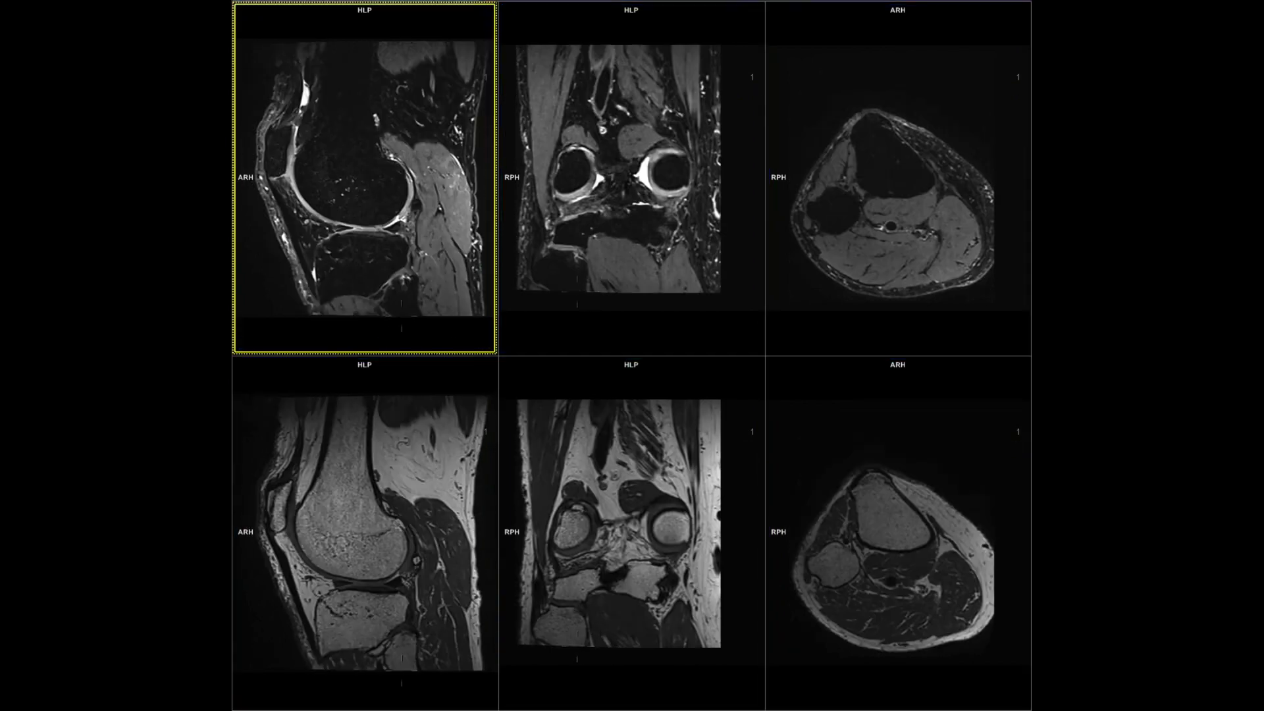
scroll(371, 178, "up", 3)
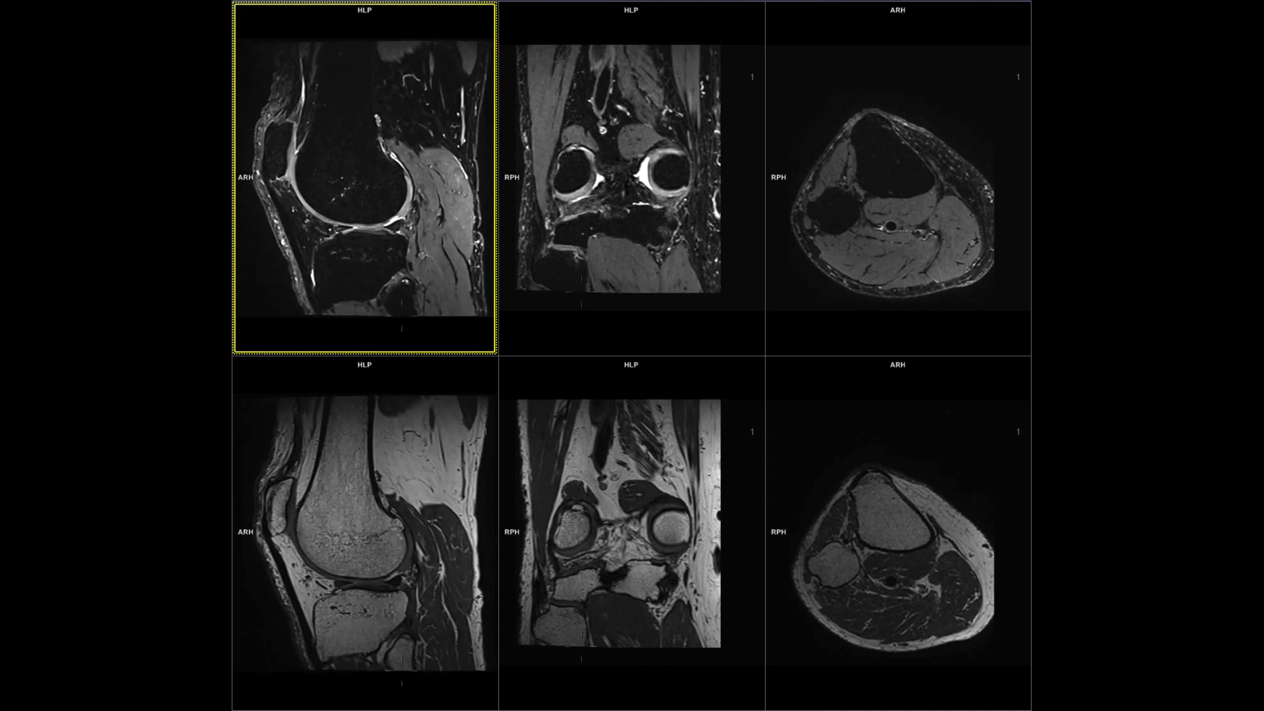
scroll(364, 178, "up", 9)
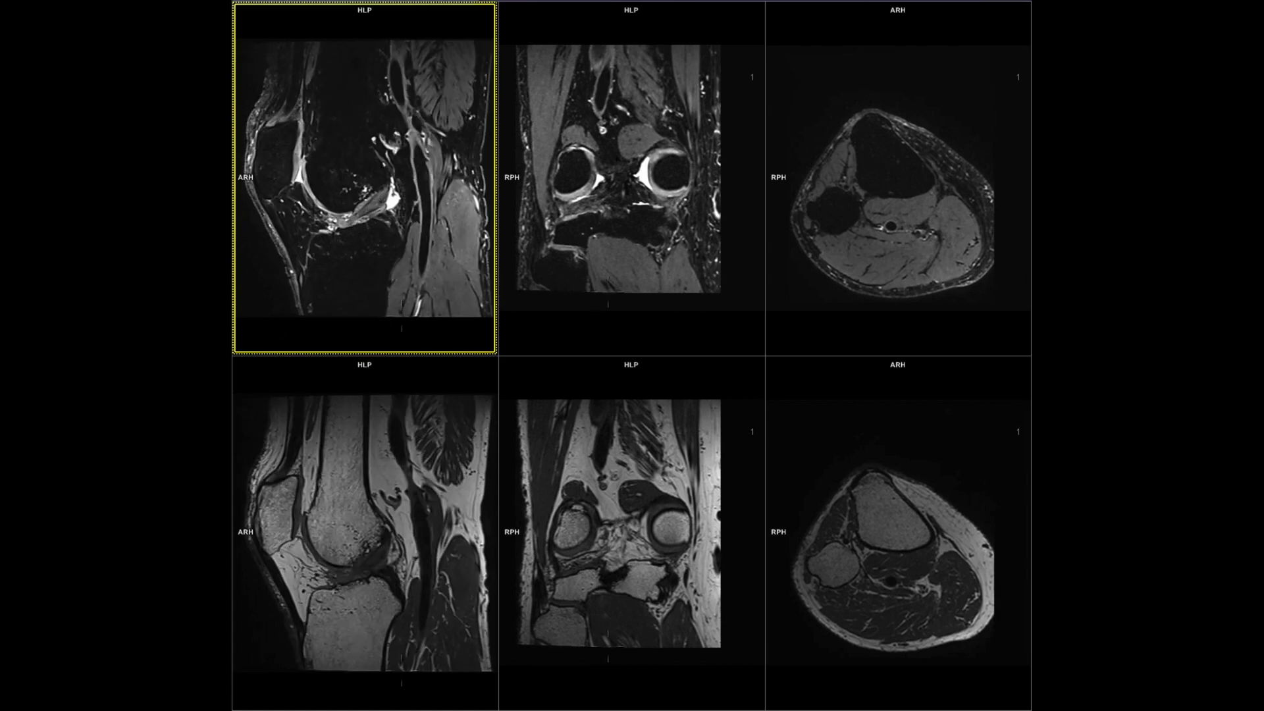
scroll(302, 465, "up", 10)
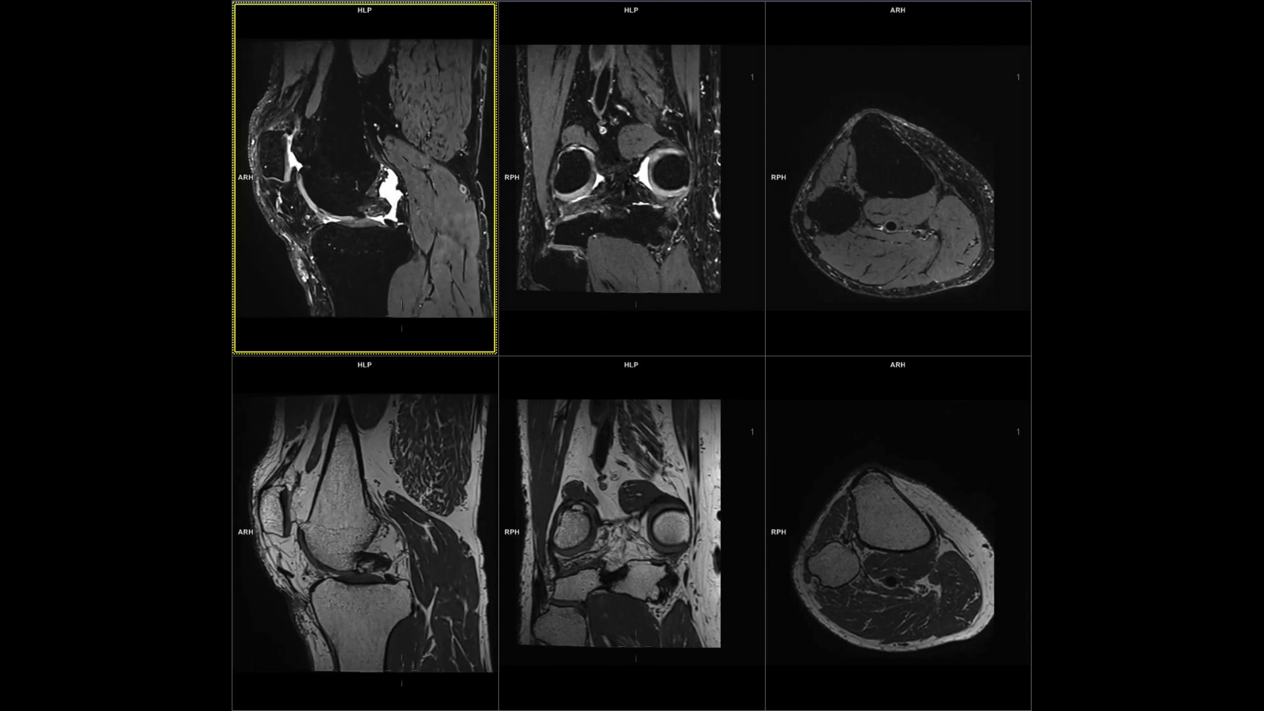
scroll(364, 179, "up", 15)
scroll(365, 178, "down", 5)
Page through the linked coronal slices to the mid-joint slice.
left_click(619, 178)
scroll(619, 178, "down", 5)
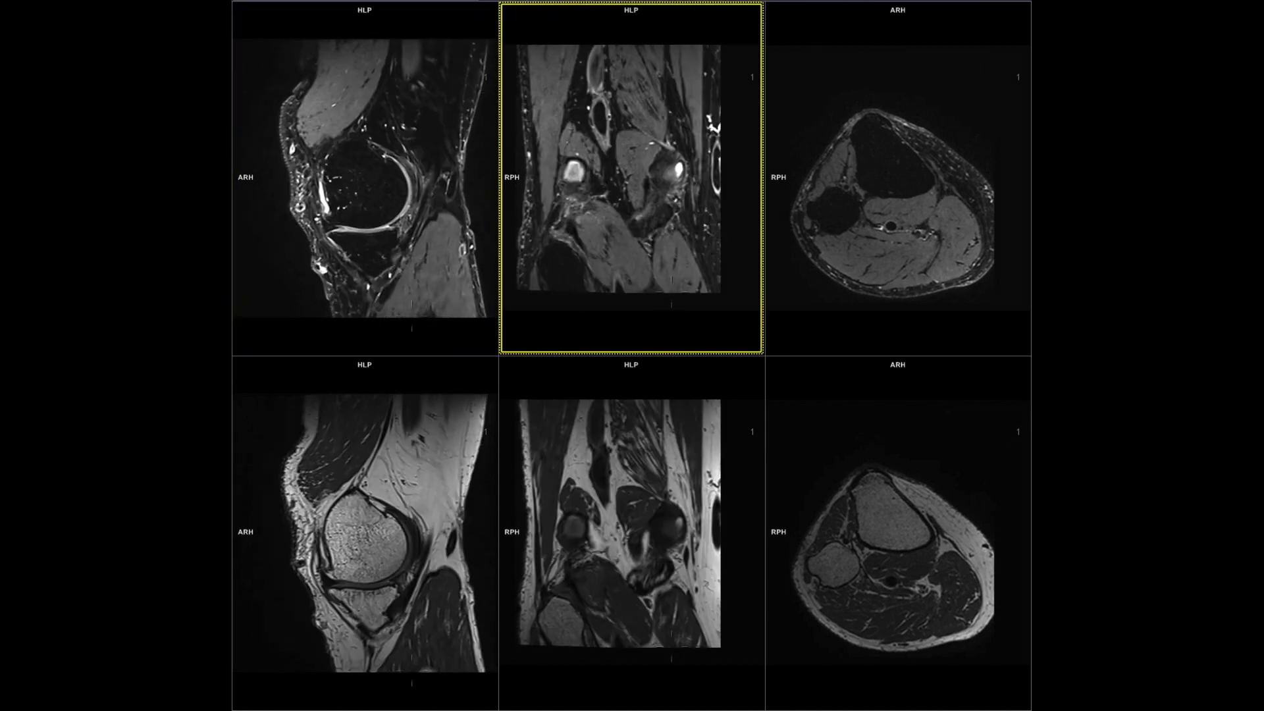
scroll(619, 169, "up", 10)
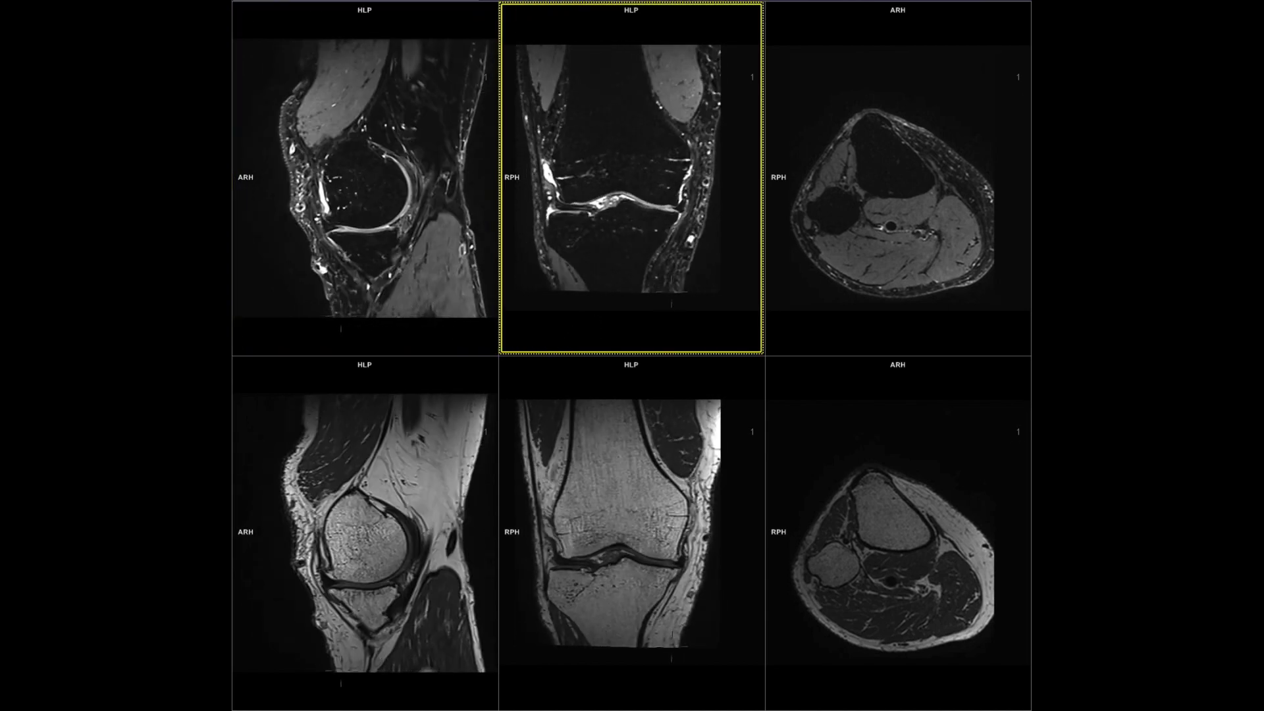
scroll(619, 169, "down", 6)
scroll(619, 169, "up", 5)
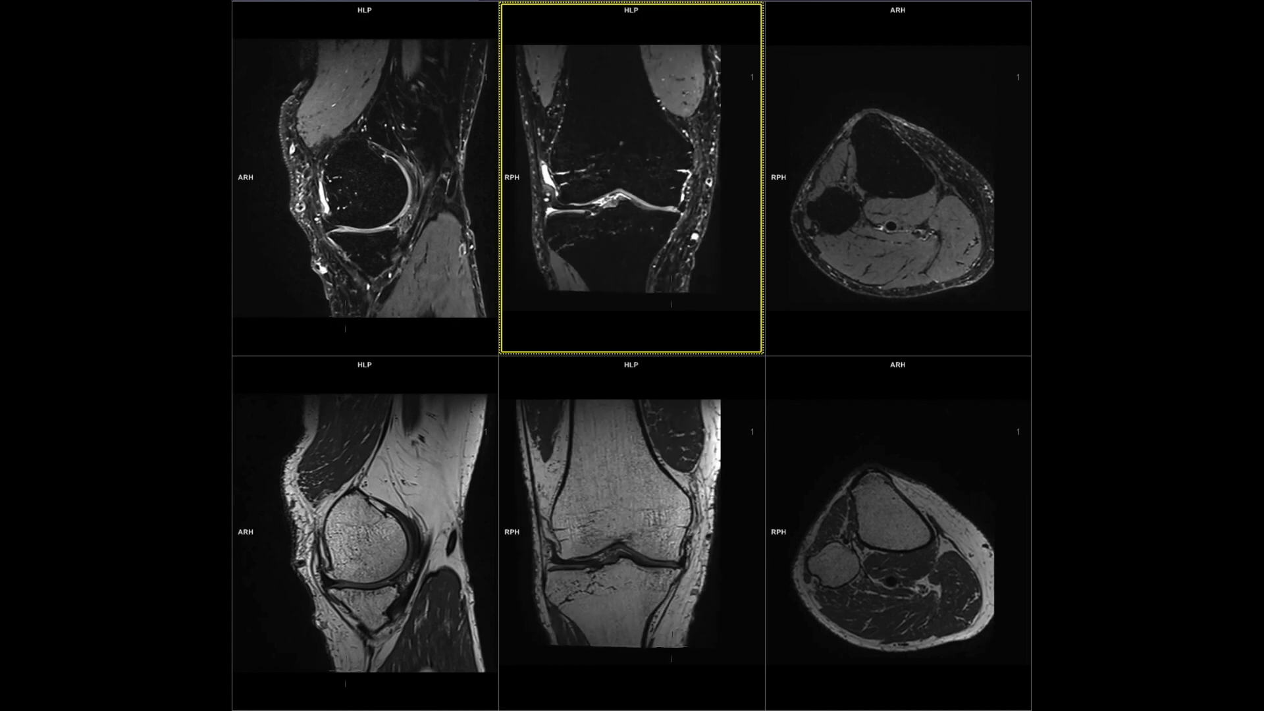
Page the linked axial pair down to the patellofemoral level.
left_click(806, 324)
scroll(806, 324, "down", 10)
scroll(894, 177, "down", 10)
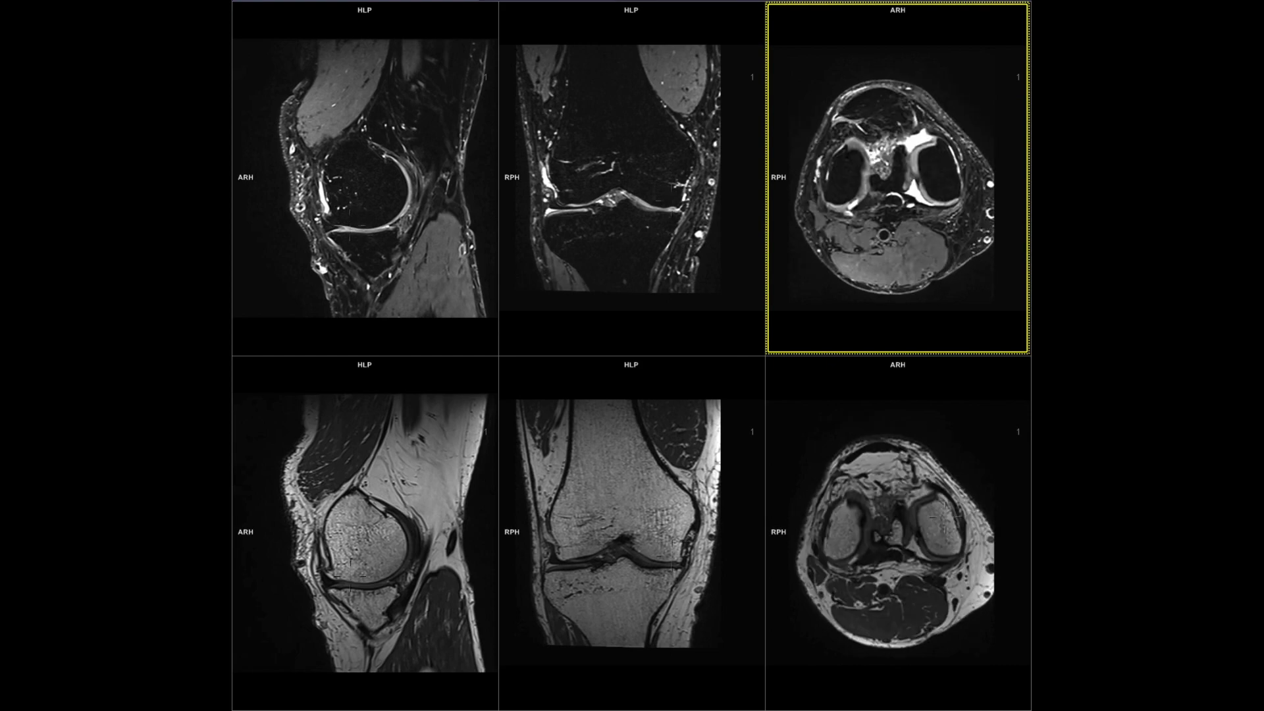